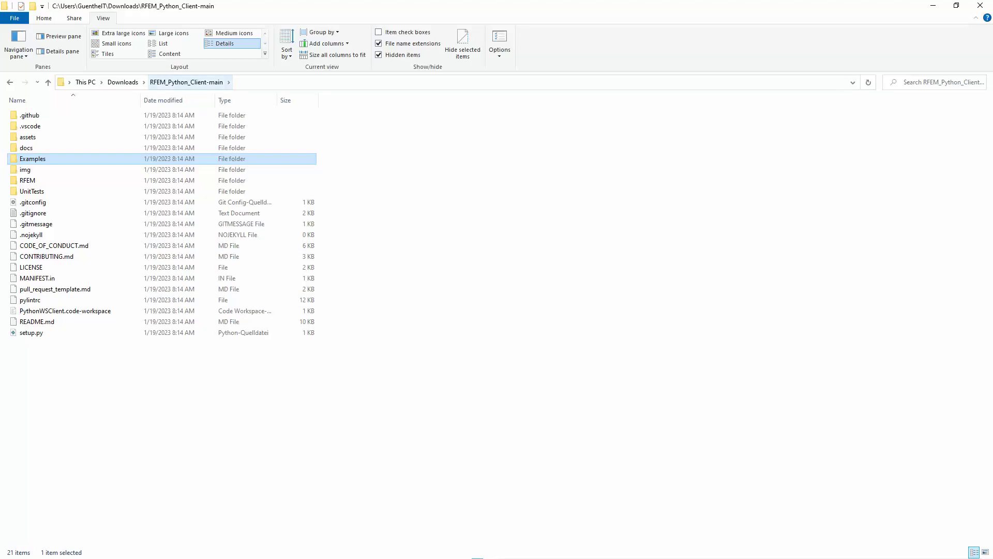
- From Examples > SteelDesign, open SteelDesignExcel.py in the code editor and SteelDesignExcel.xlsm in Excel
double_click(37, 158)
double_click(35, 158)
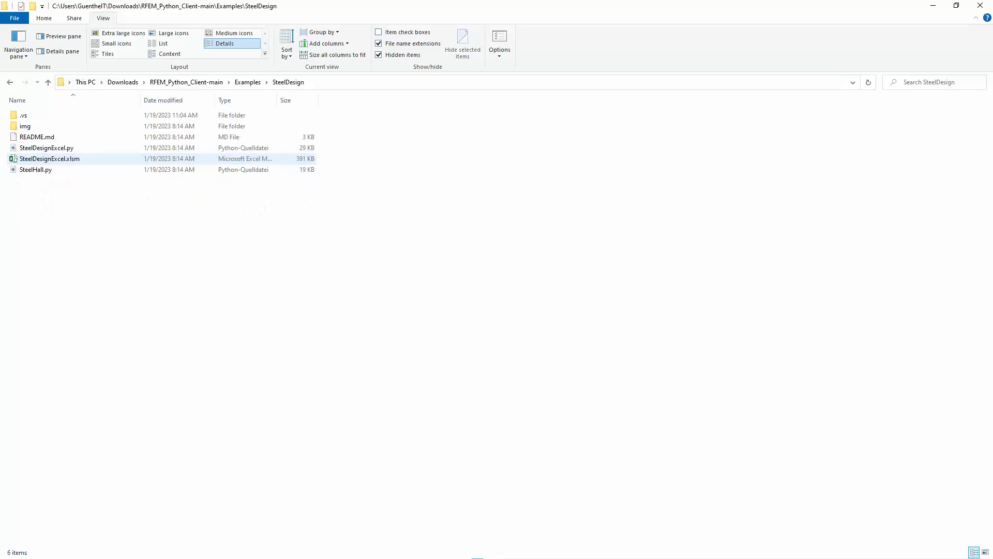
left_click(46, 147)
left_click(50, 159)
double_click(46, 147)
double_click(50, 159)
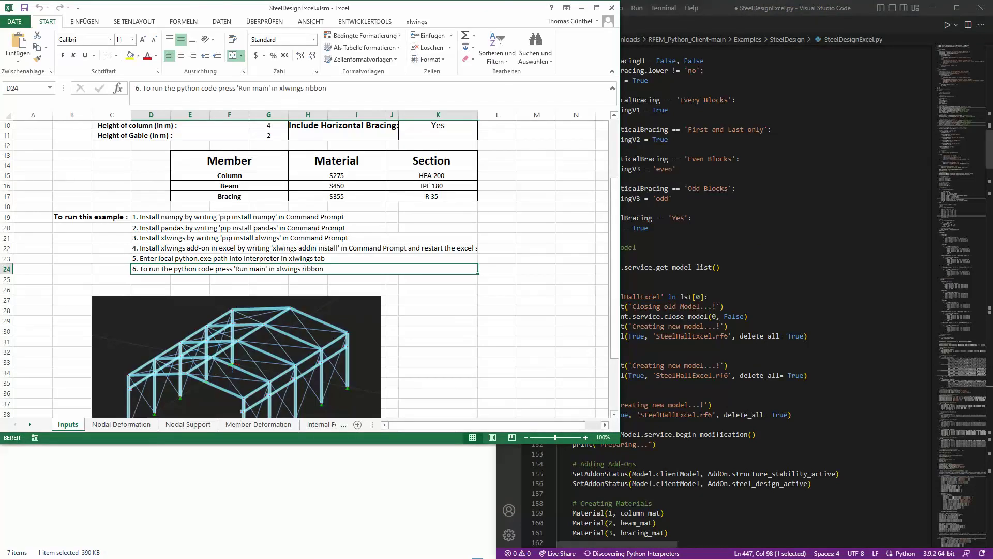
- Snap Excel to the left half and highlight the wb.sheets('Inputs') reference in the script
key("super+Left")
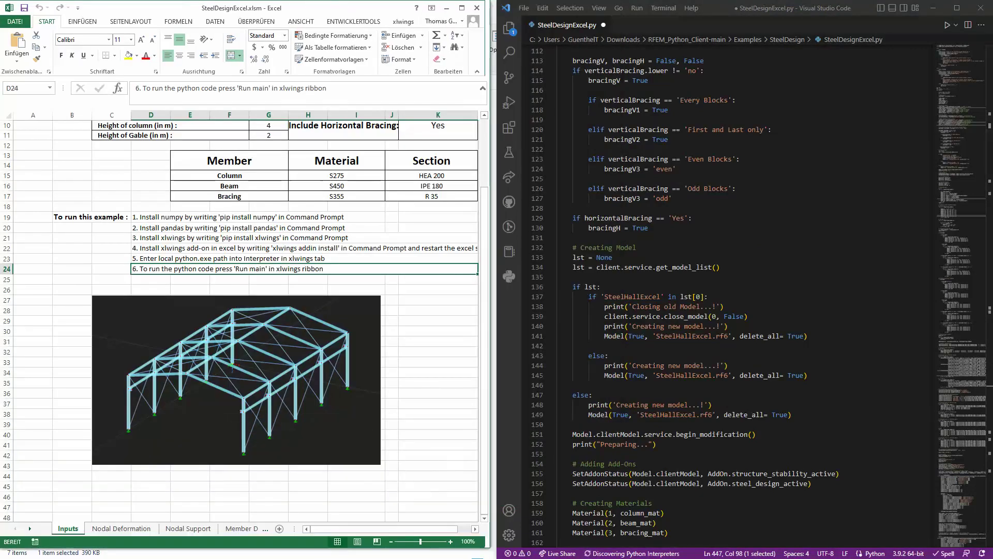
scroll(691, 300, "up", 5)
scroll(691, 300, "up", 9)
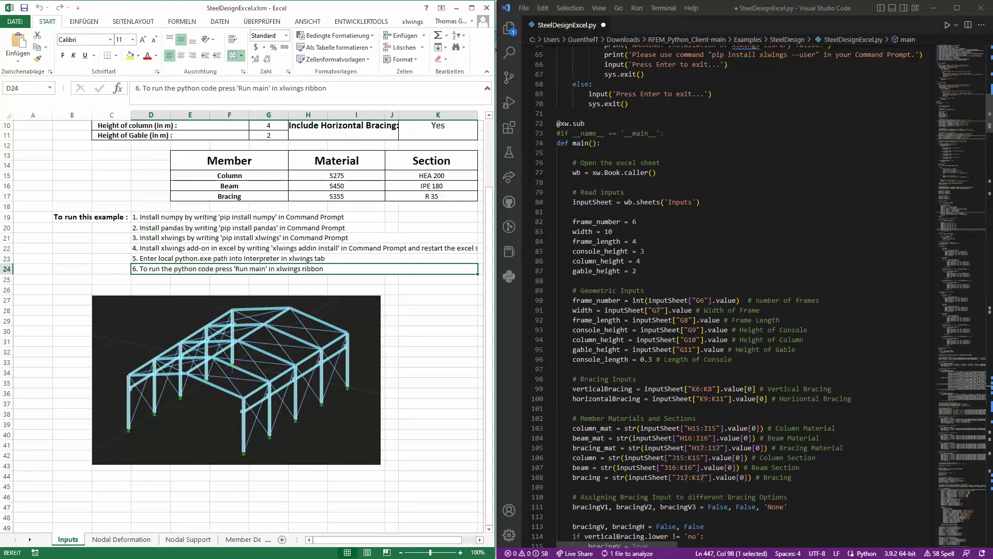
double_click(679, 201)
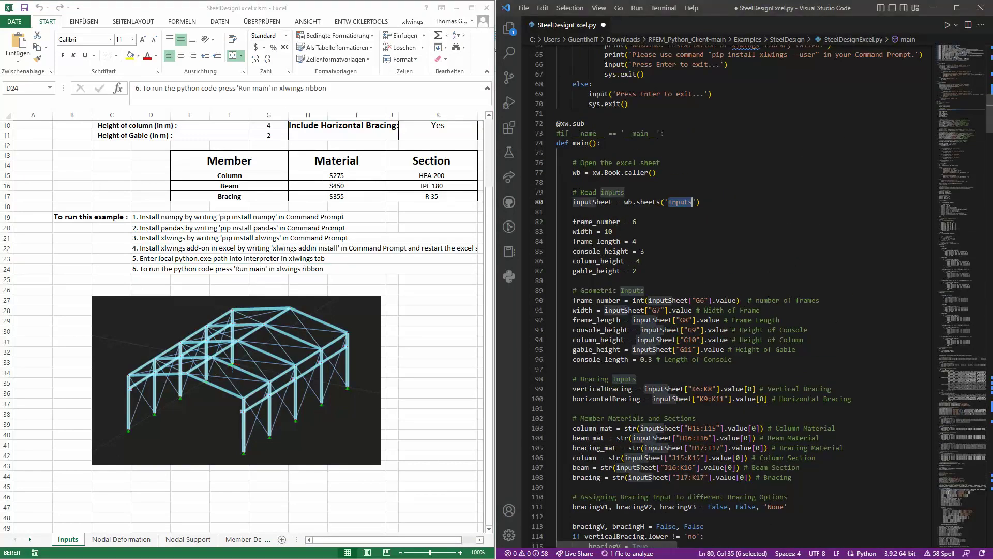
key("shift+alt+Right")
key("shift+alt+Right")
key("shift+alt+Right")
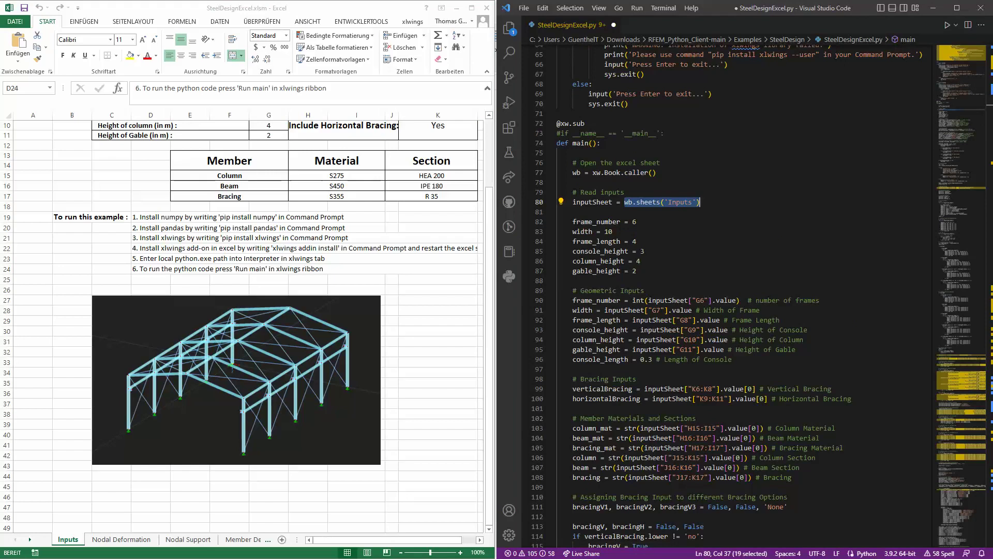
- Compare the geometric inputs in G6:G11 with the script lines that read them
scroll(244, 326, "up", 3)
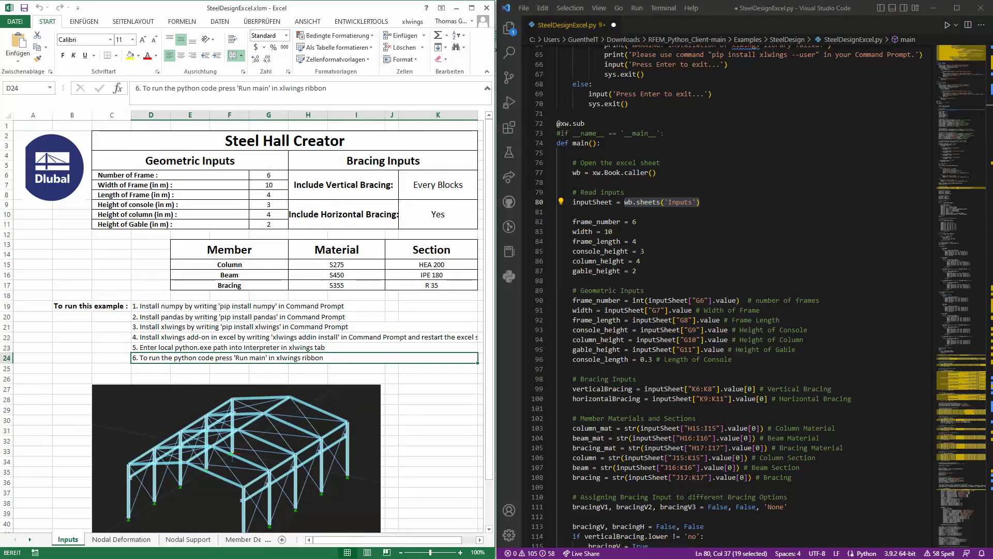
left_click_drag(269, 174, 268, 224)
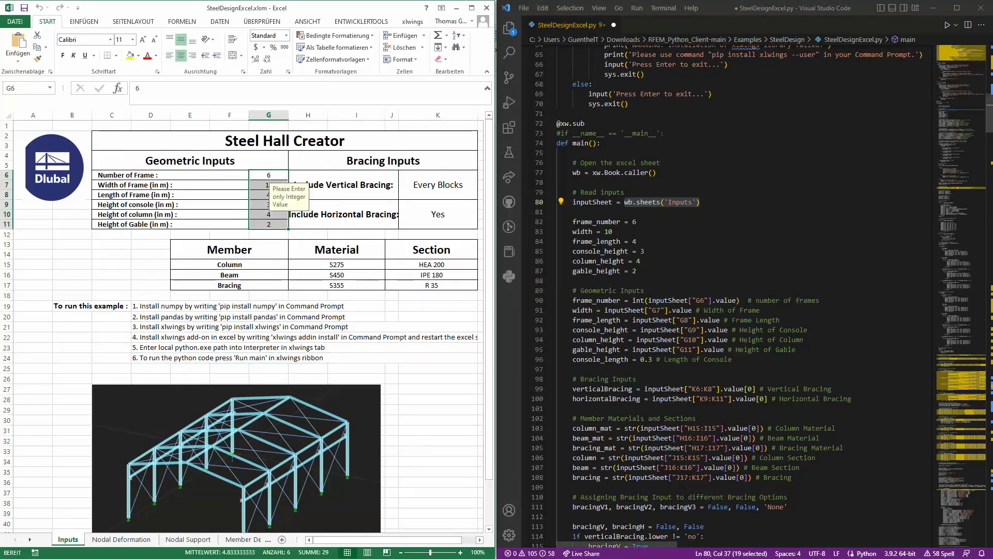
left_click_drag(573, 300, 795, 350)
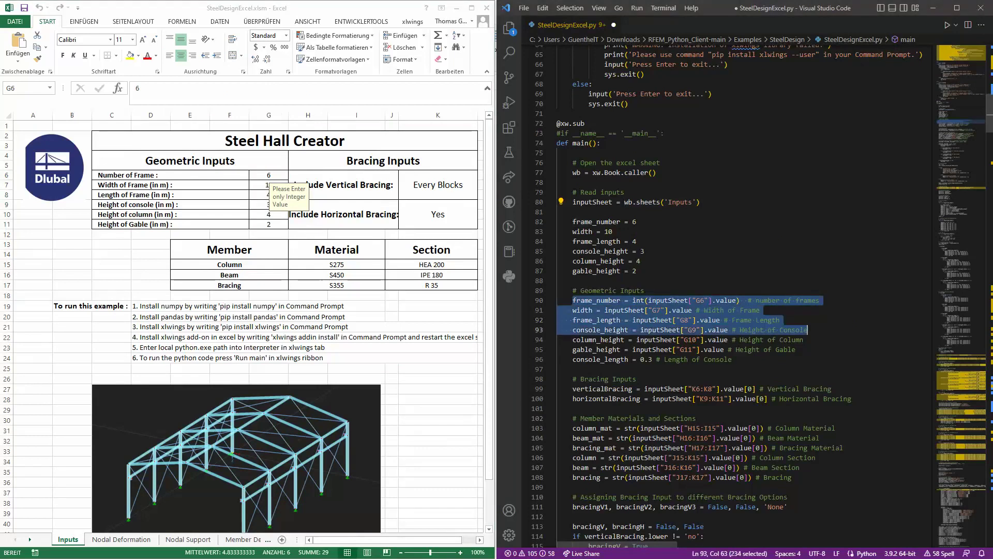
left_click(557, 369)
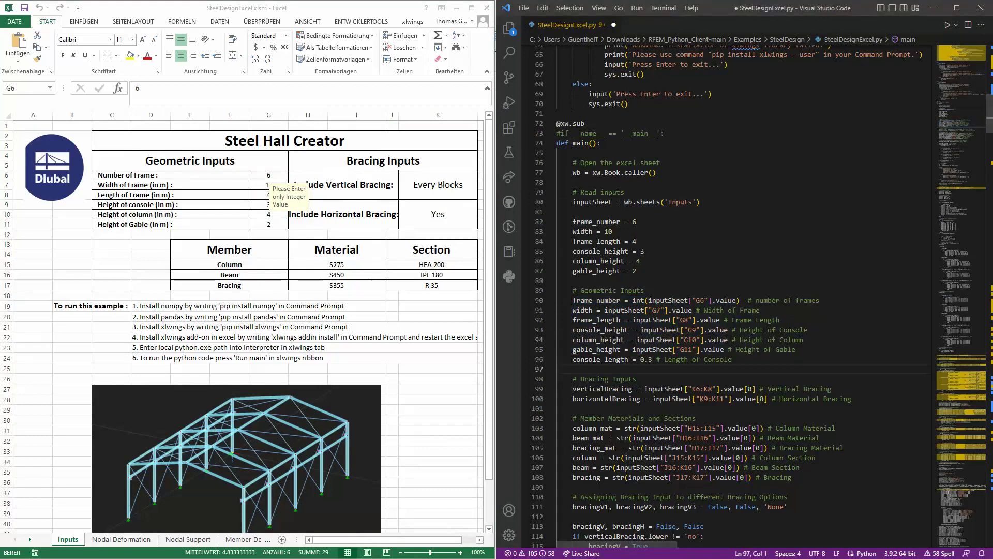
scroll(962, 233, "down", 20)
scroll(750, 295, "down", 10)
scroll(750, 295, "down", 10)
scroll(750, 295, "down", 9)
scroll(750, 294, "down", 9)
- Review the nodal deformation results code and its ResultTables.NodesDeformations call
left_click_drag(573, 56, 799, 57)
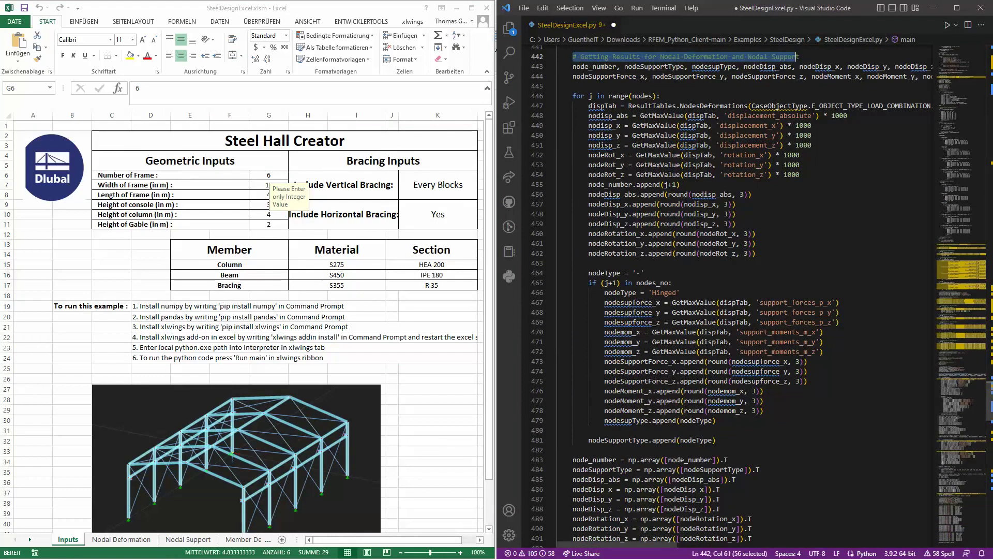
left_click(781, 105)
left_click_drag(628, 106, 748, 106)
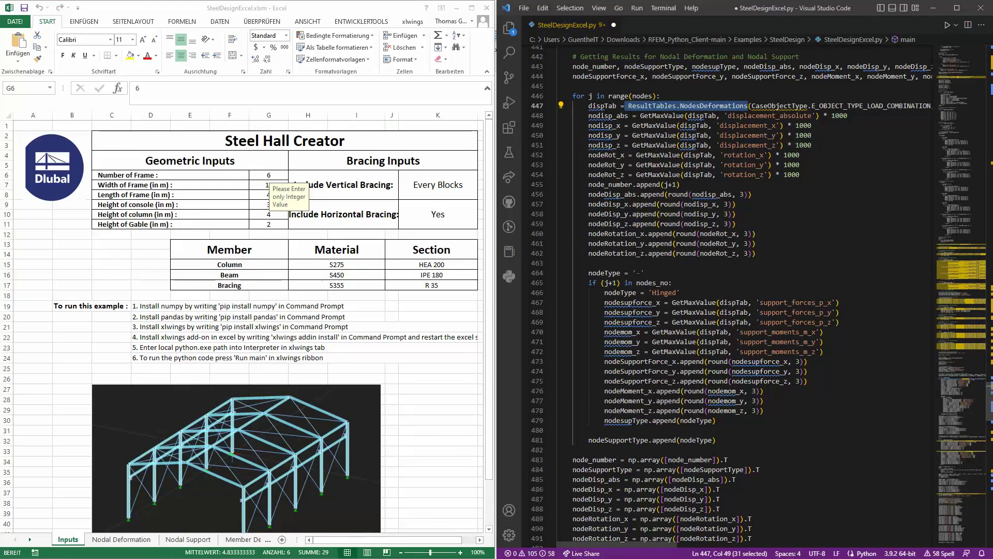
scroll(724, 228, "down", 3)
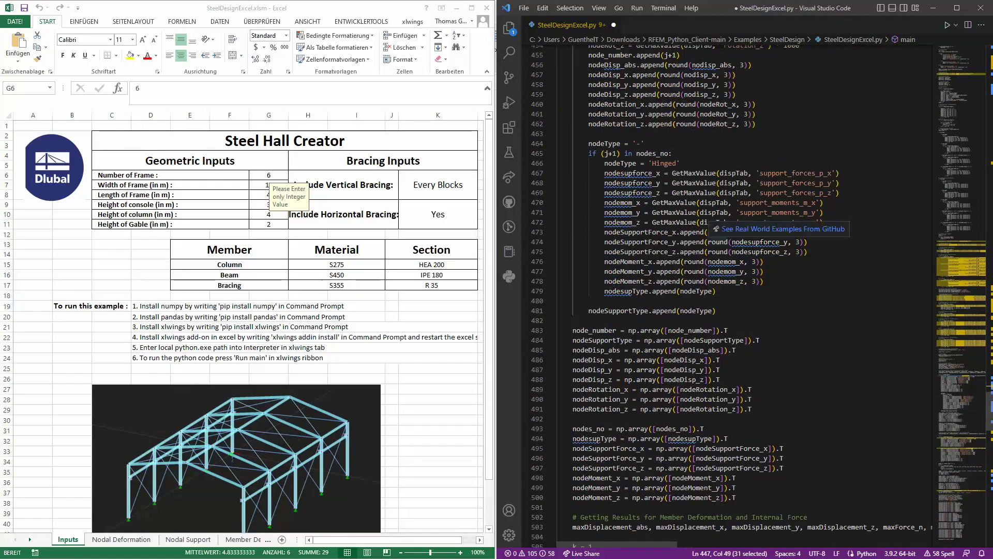
scroll(724, 227, "down", 3)
scroll(725, 228, "down", 3)
scroll(724, 295, "down", 3)
scroll(724, 294, "down", 3)
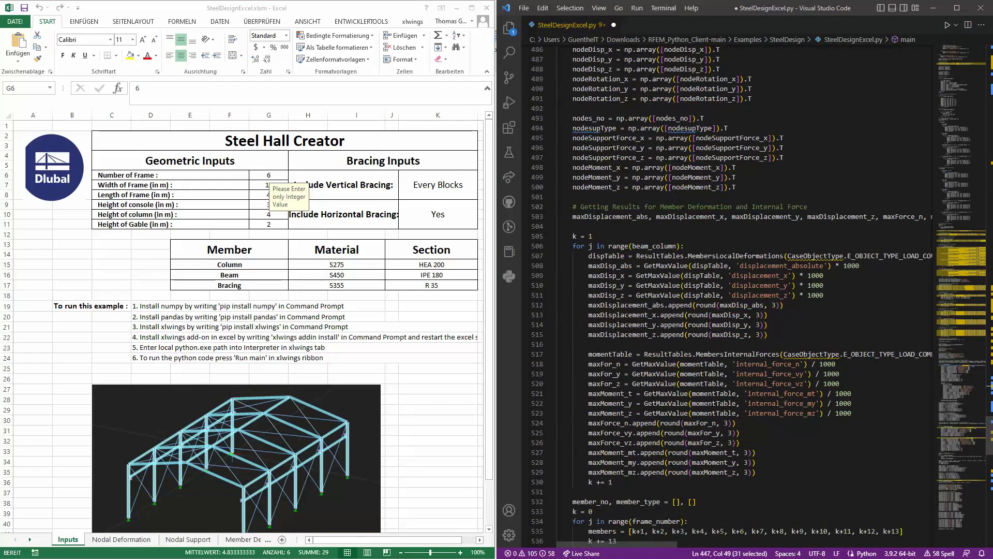
scroll(724, 295, "down", 2)
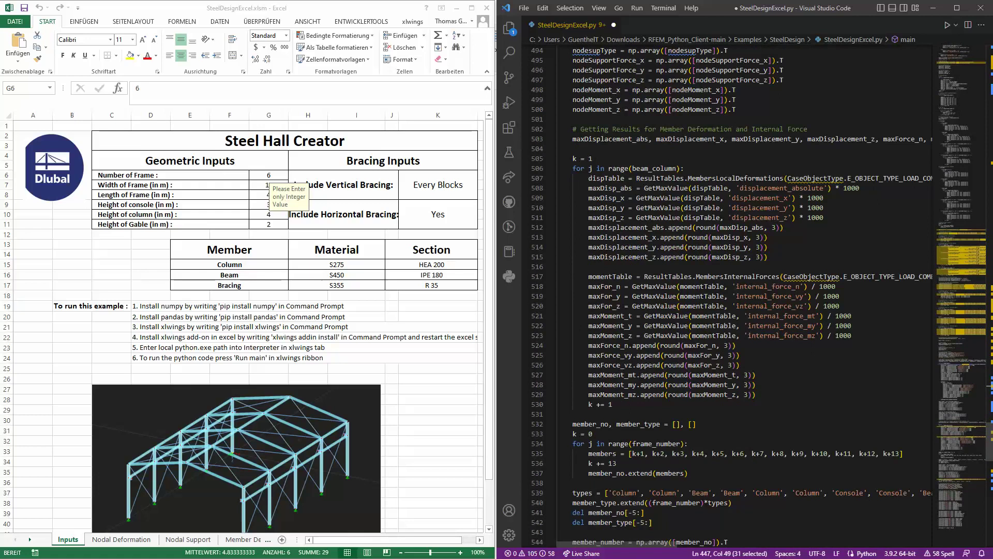
- Inspect the member local deformations table call and its E_OBJECT_TYPE_LOAD_COMBINATION argument
left_click_drag(588, 177, 816, 178)
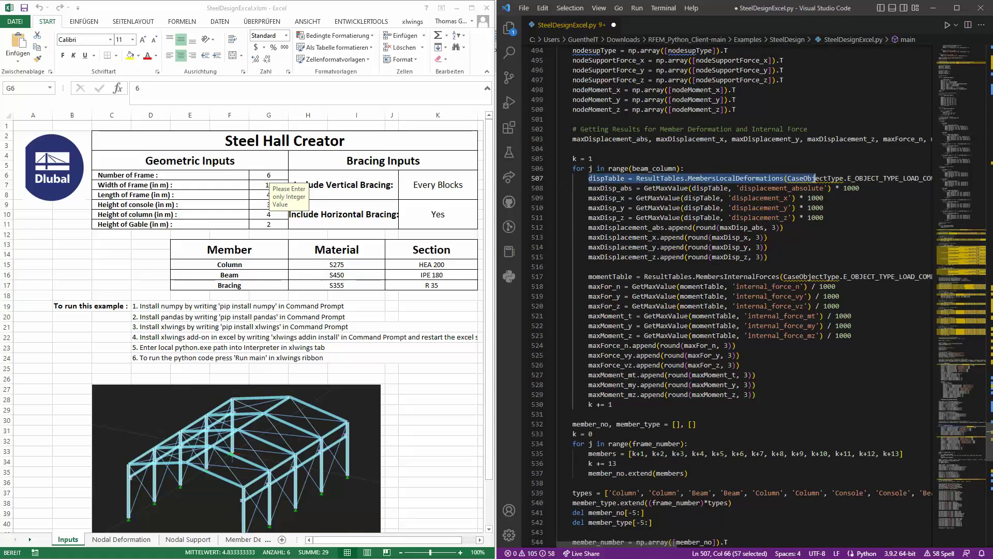
double_click(880, 178)
scroll(724, 233, "right", 3)
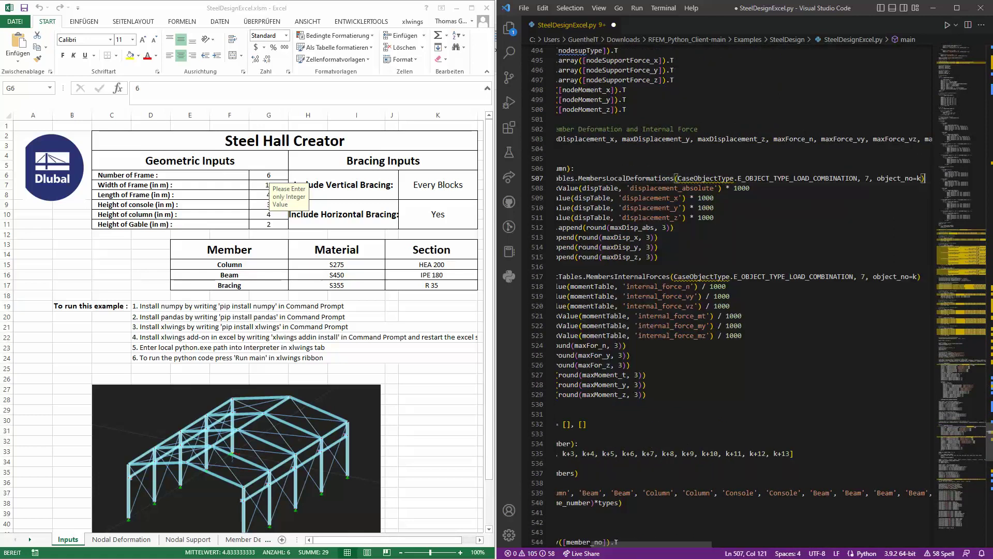
left_click_drag(860, 178, 874, 178)
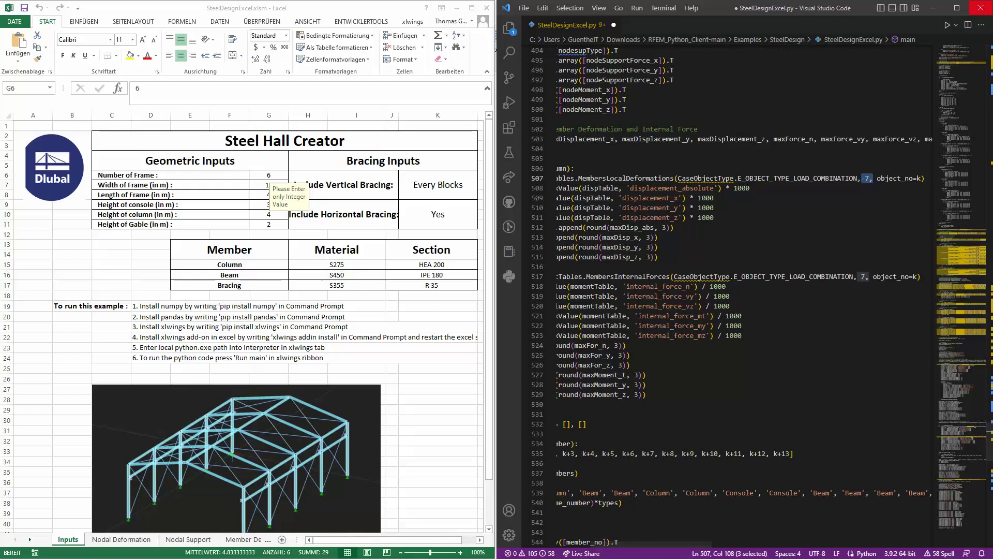
- Close the code editor and run main from Excel's xlwings tab to build the RFEM model
left_click(980, 8)
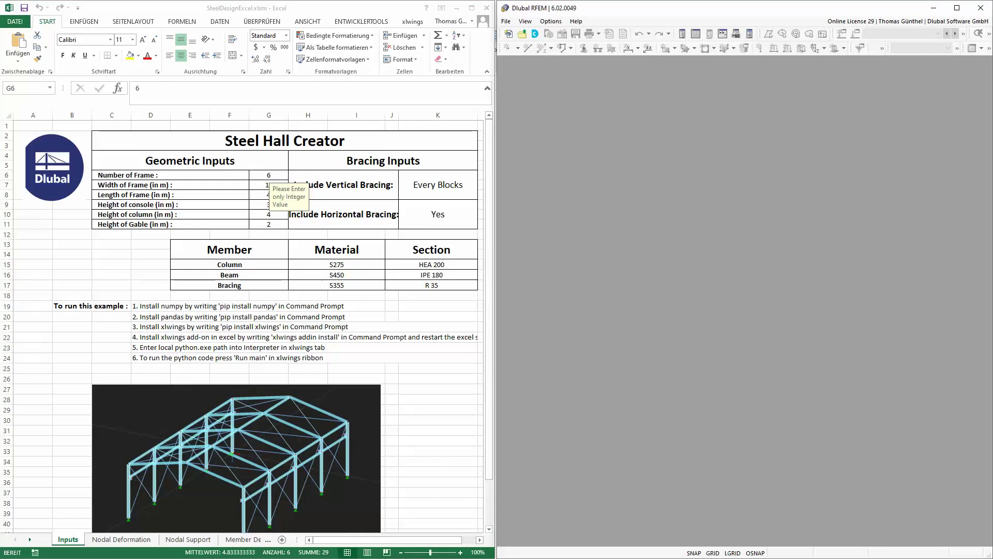
left_click(412, 21)
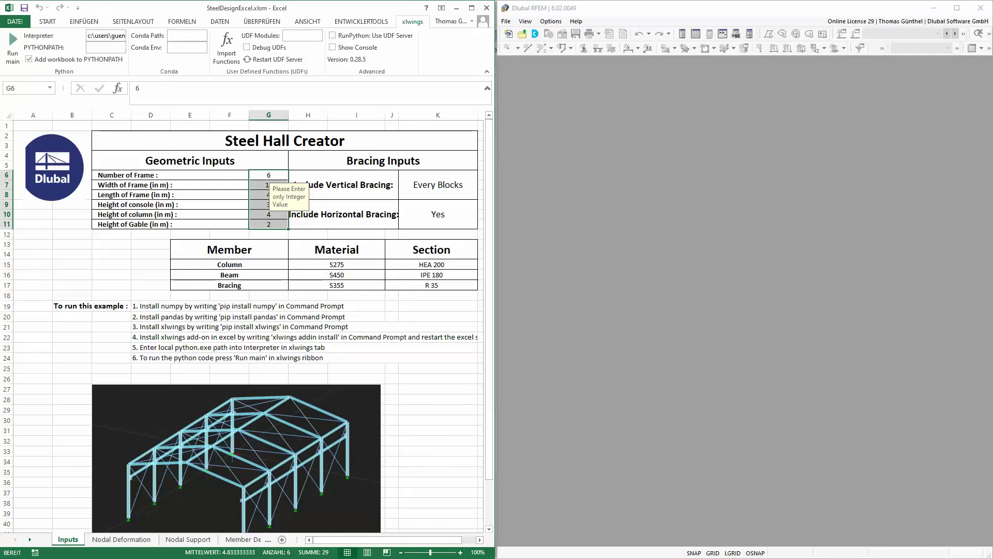
left_click(13, 46)
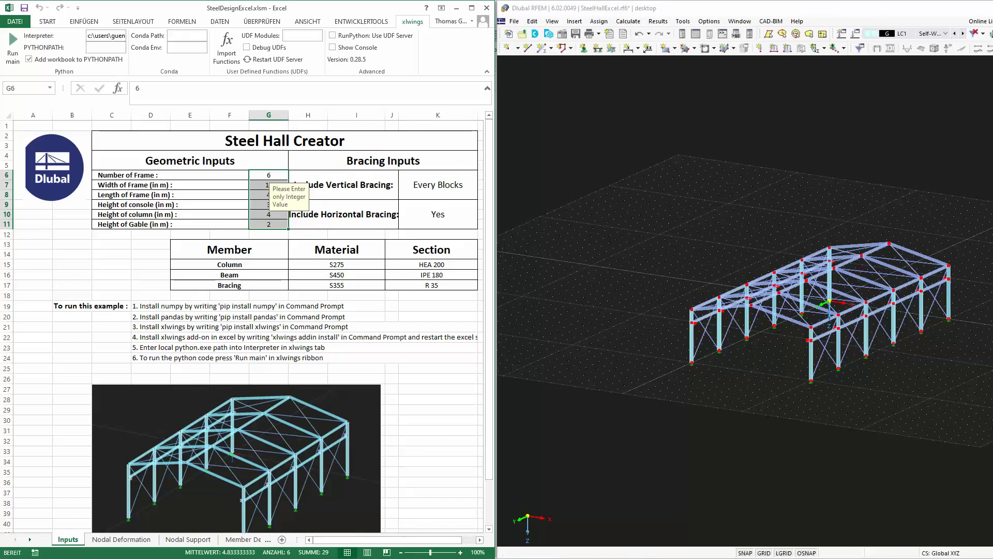
- View member 1's deformations on the Member Deformation sheet, then show RFEM's data tables
left_click(243, 539)
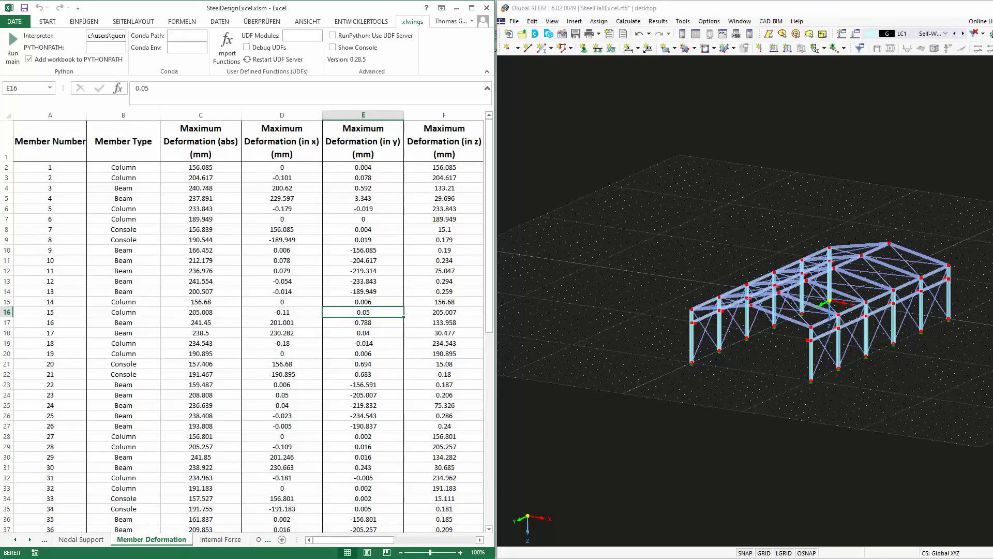
left_click_drag(150, 167, 465, 168)
key("alt+Tab")
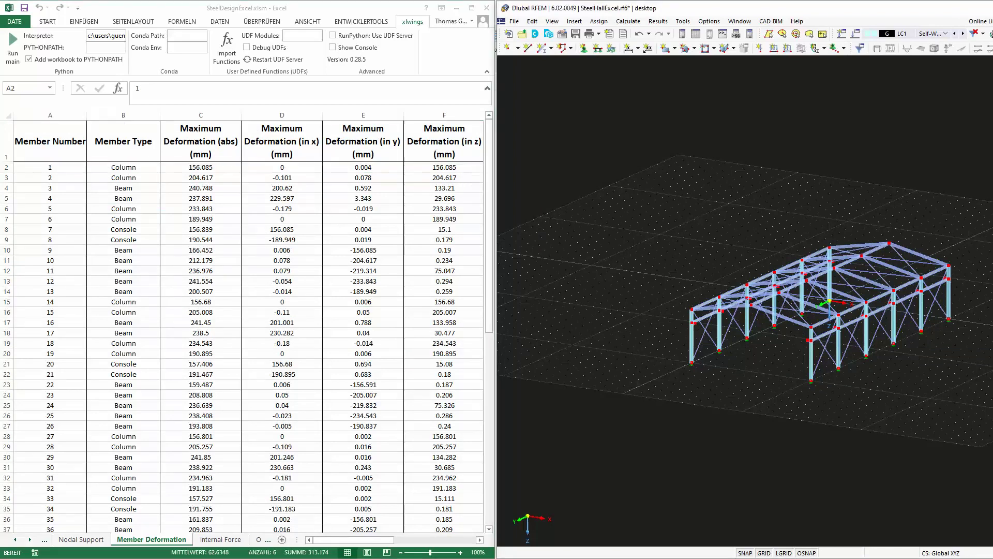
left_click(696, 34)
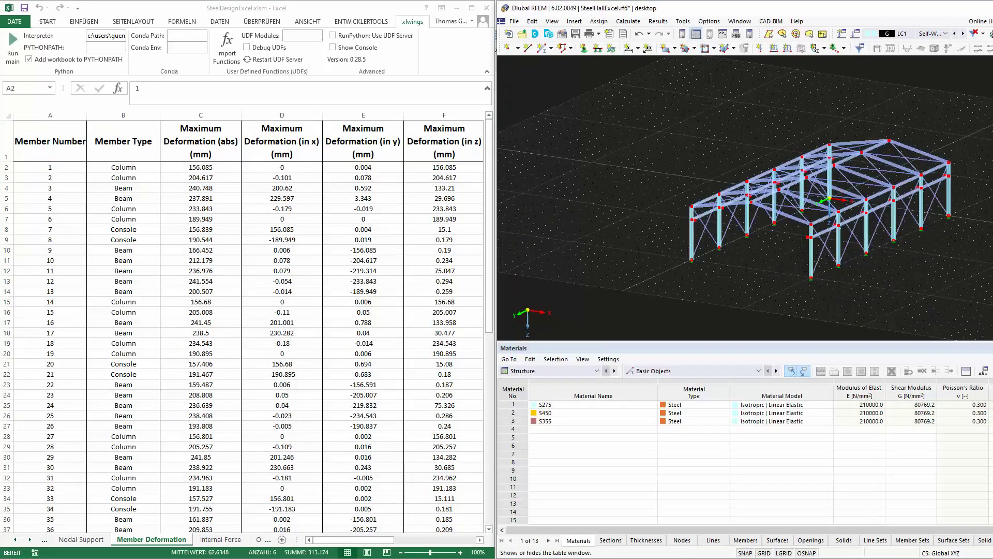
- Display static analysis member local deformations for CO7 in RFEM, checking member 1 at x = 3.000 m
left_click(548, 371)
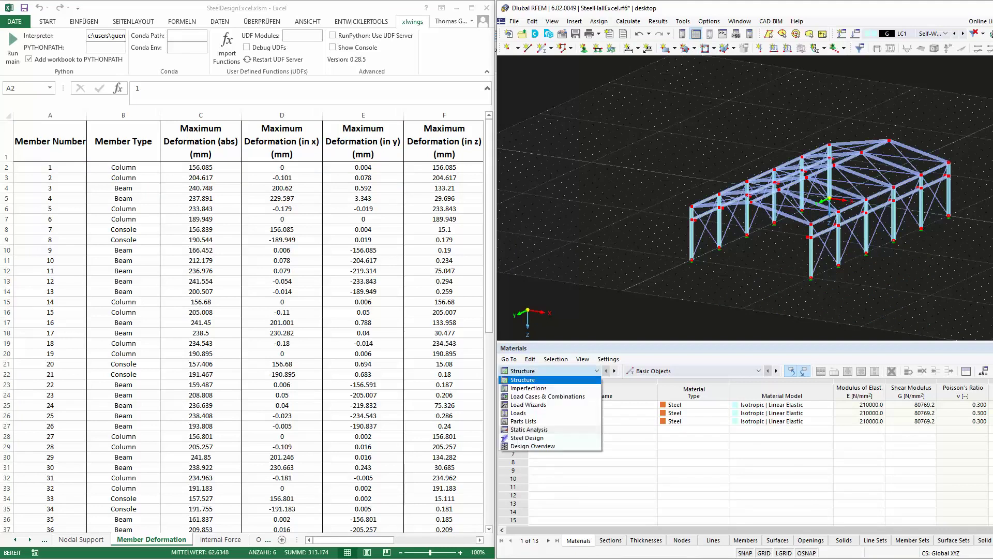
left_click(529, 430)
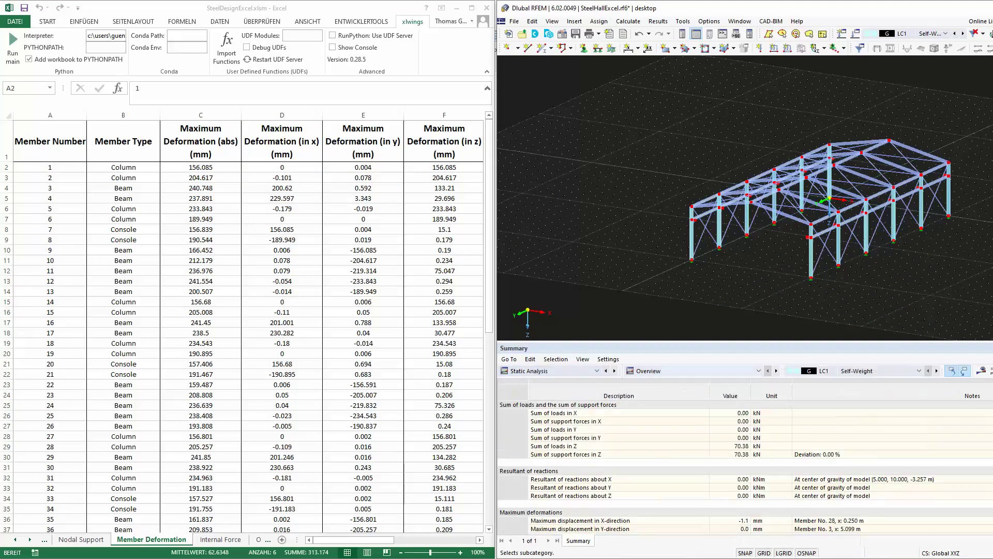
left_click(758, 371)
left_click(724, 371)
left_click(879, 371)
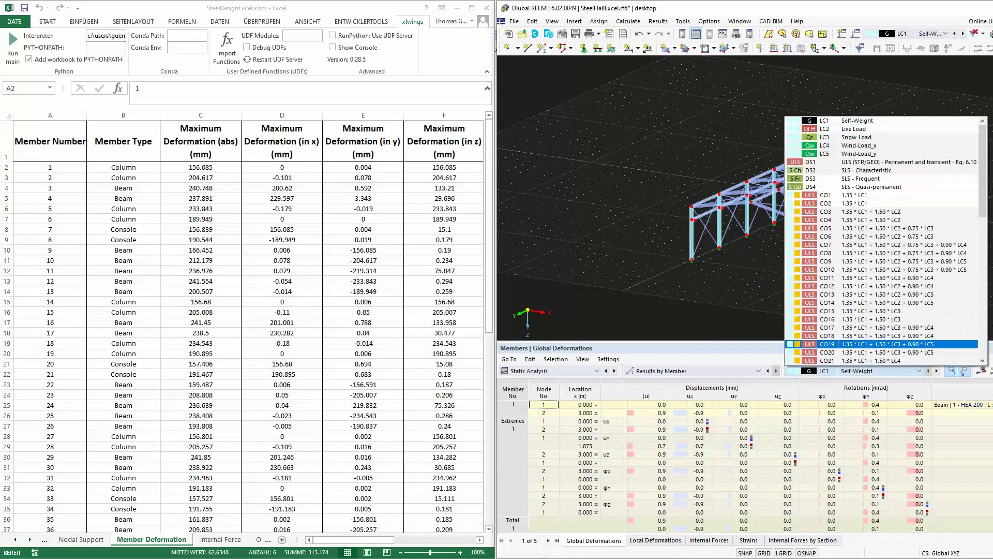
left_click(853, 245)
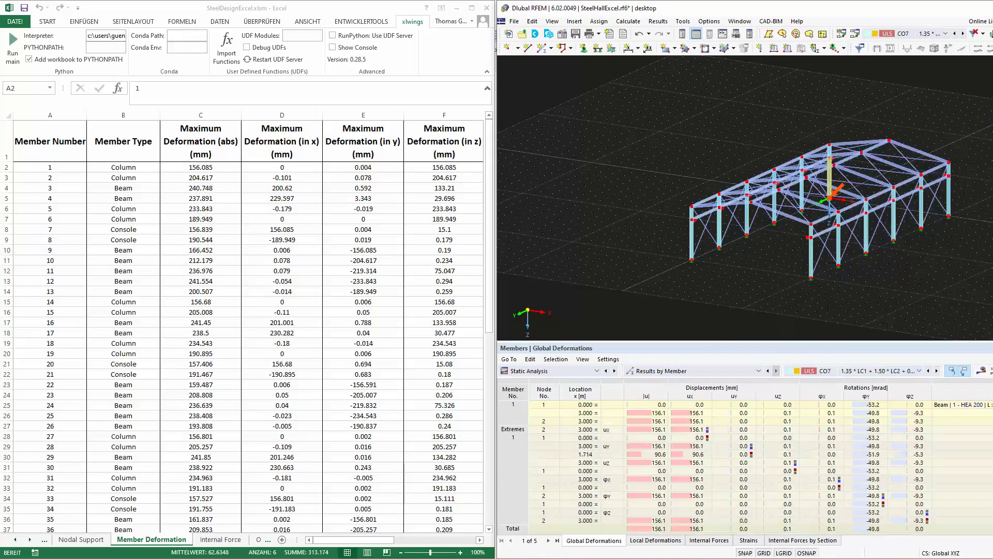
left_click(655, 540)
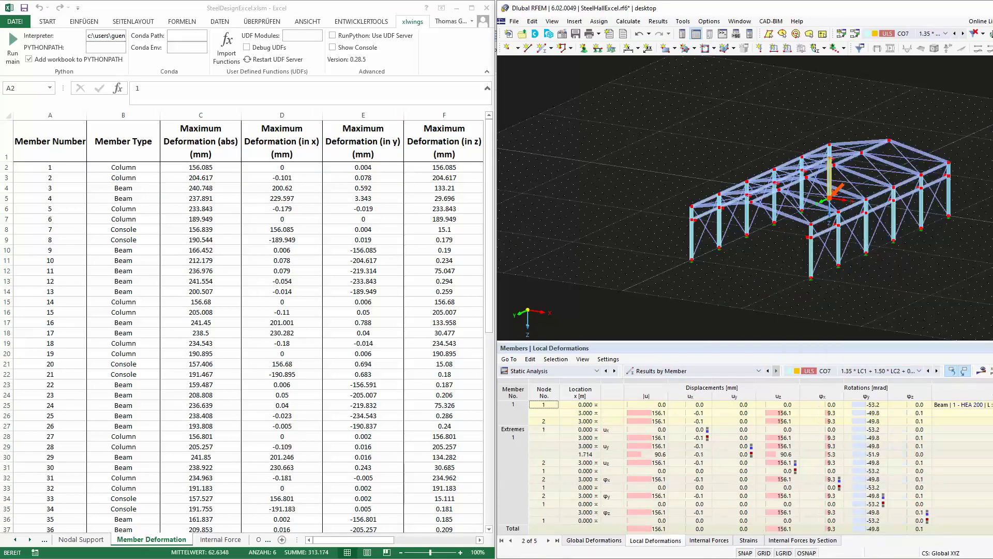
left_click(744, 412)
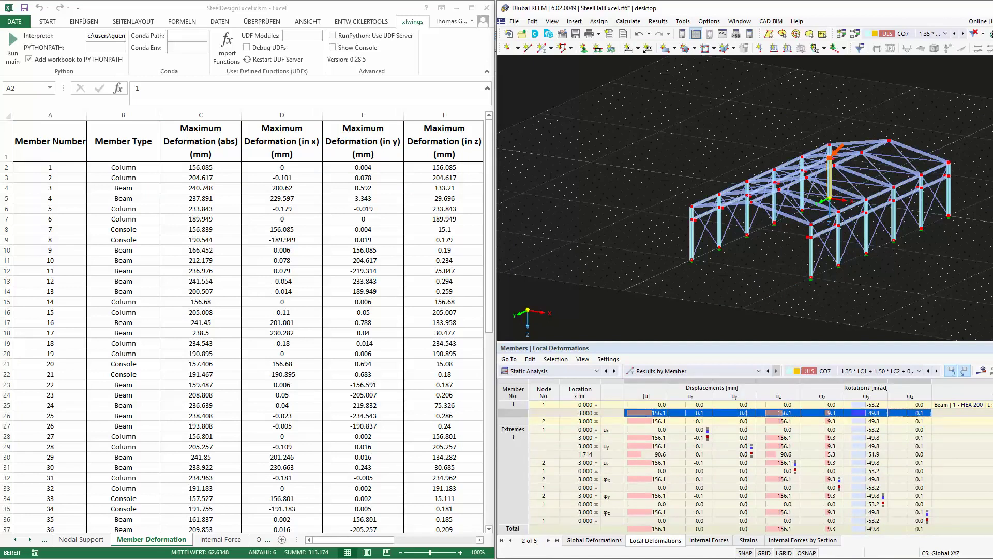
key("alt+Tab")
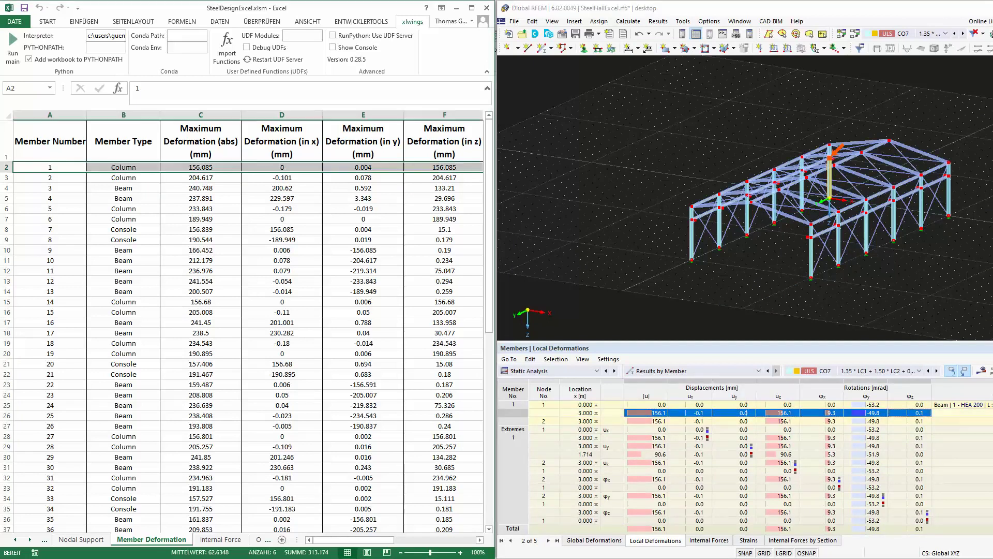